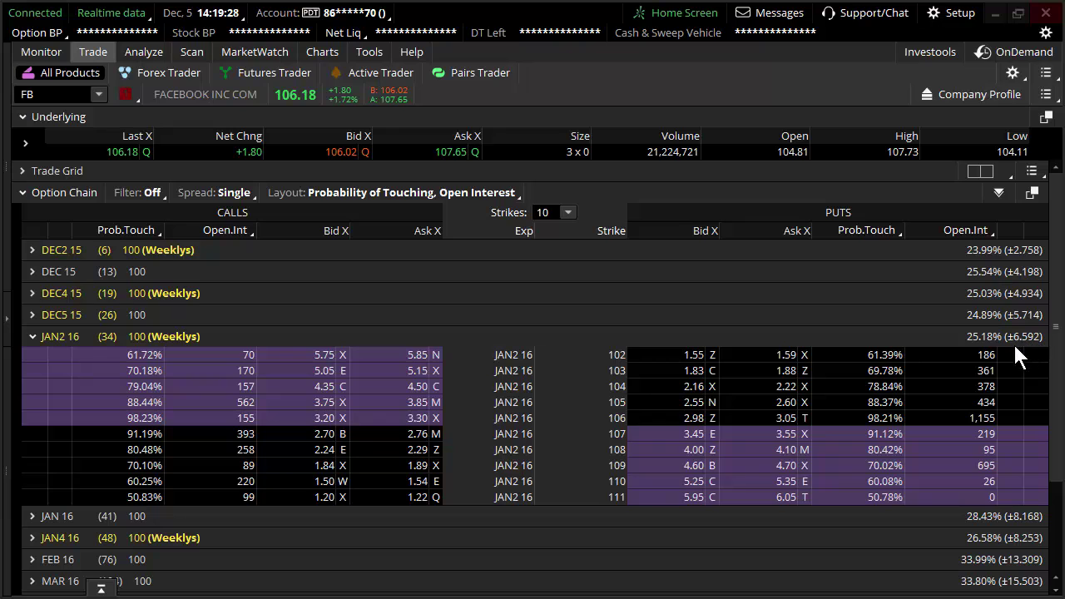
Step: Replace the puts' Prob.Touch column with Impl Vol from Option Theoreticals & Greeks
left_click(869, 227)
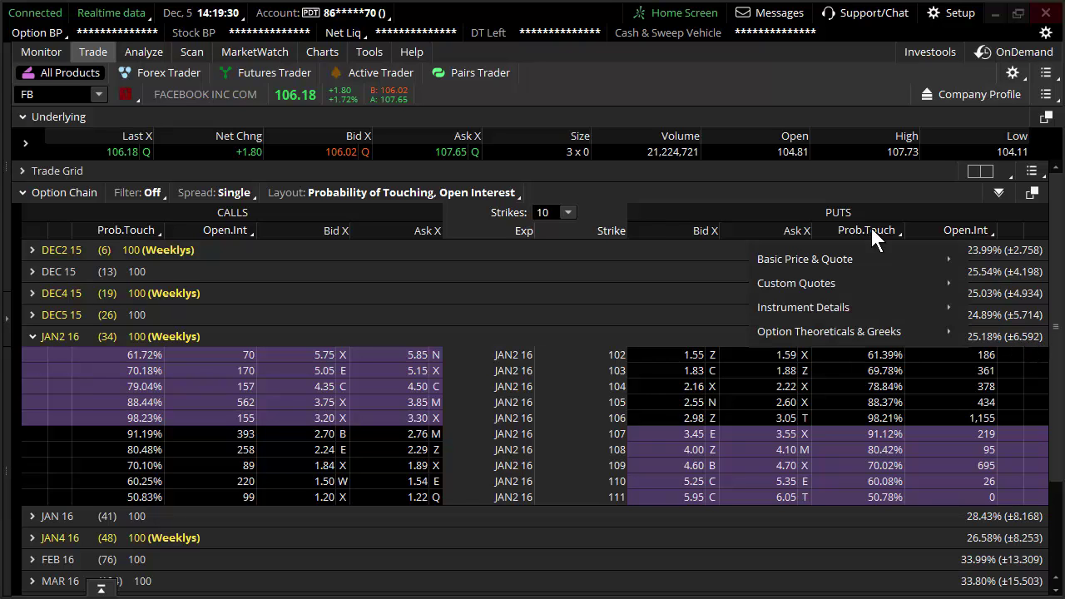
mouse_move(871, 329)
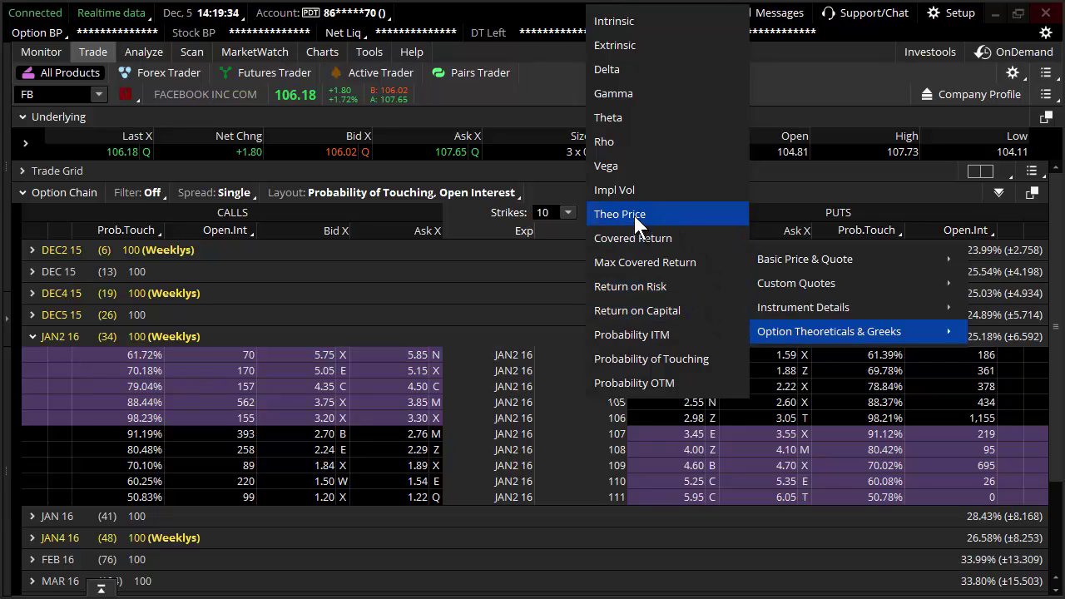
left_click(631, 190)
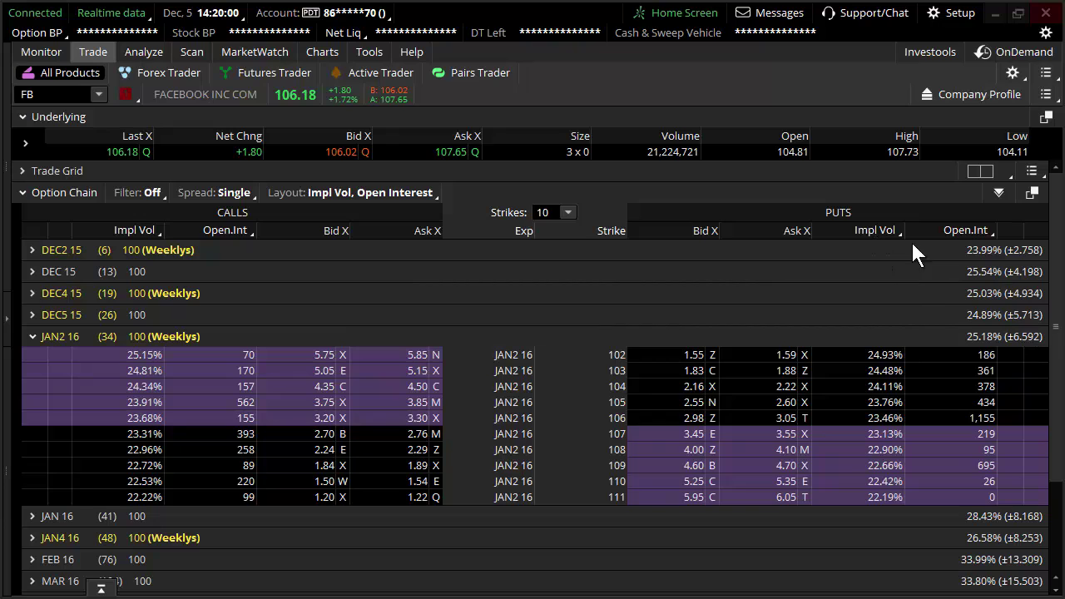
Step: Highlight the 106, 105 (23.76%) and 102 put rows and the 107 (23.31%) and 108 (22.96%) call rows
left_click(854, 418)
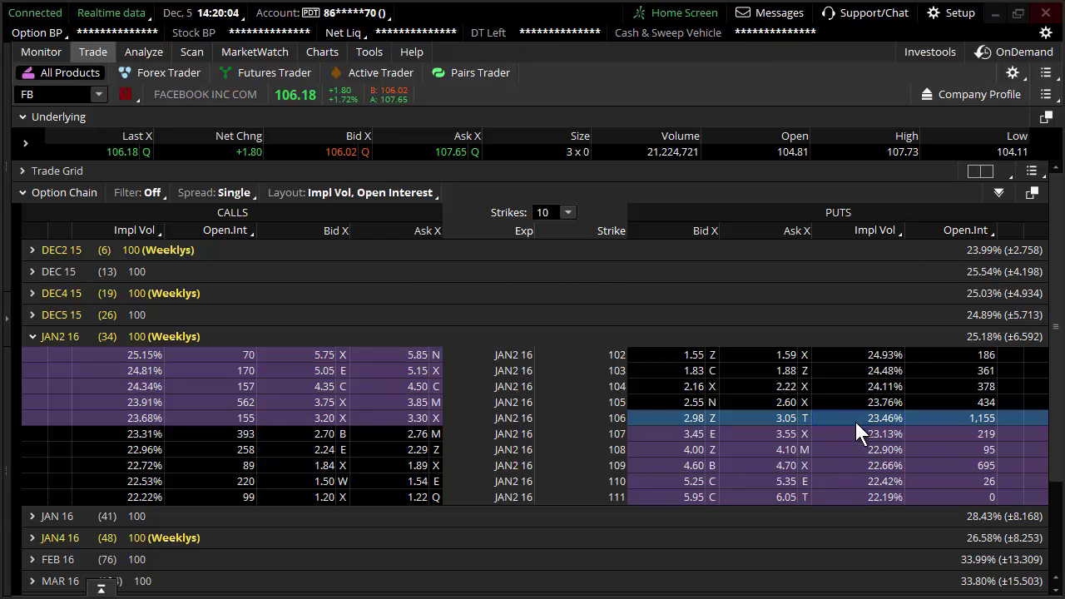
left_click(871, 402)
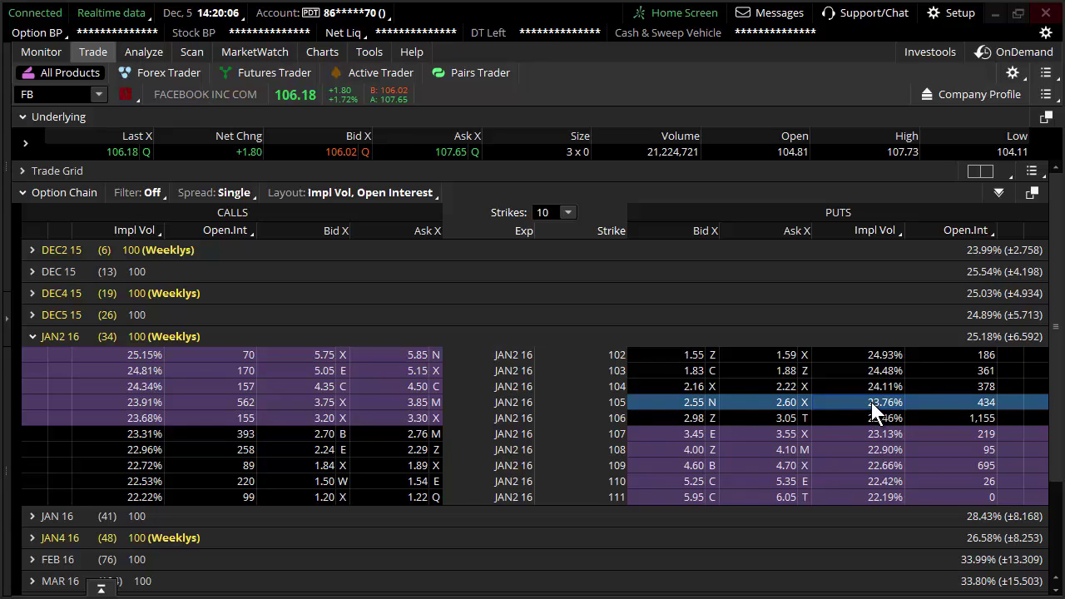
left_click(147, 434)
left_click(148, 448)
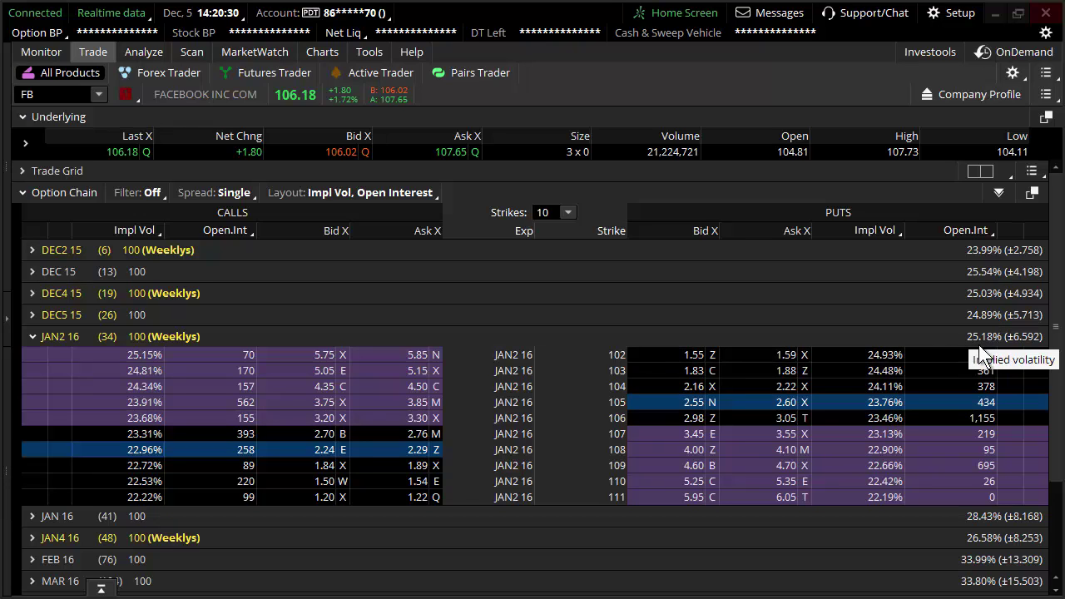
left_click(894, 403)
left_click(883, 353)
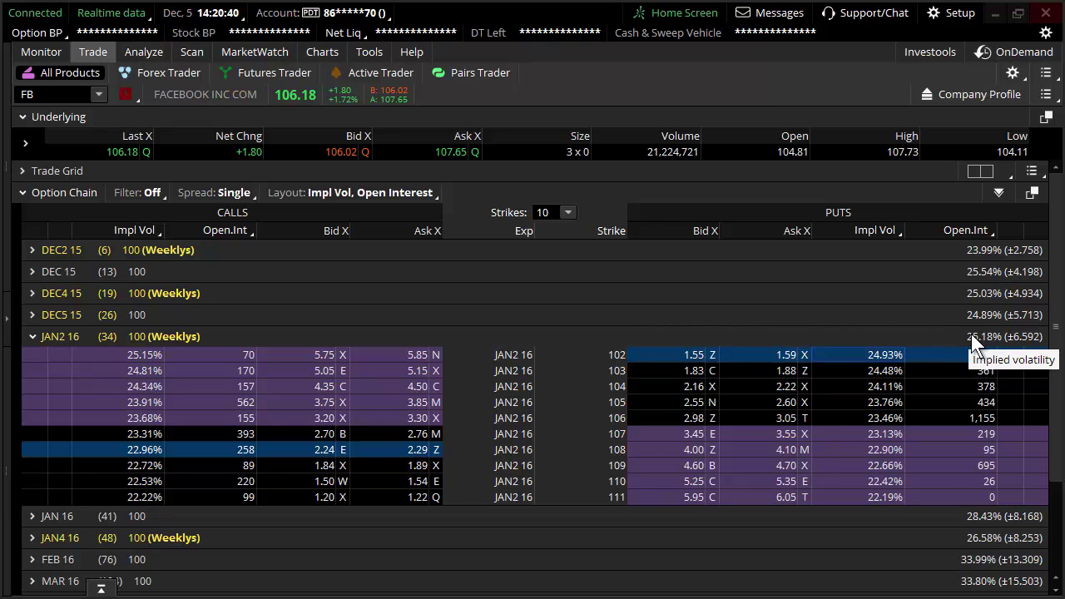
left_click(927, 403)
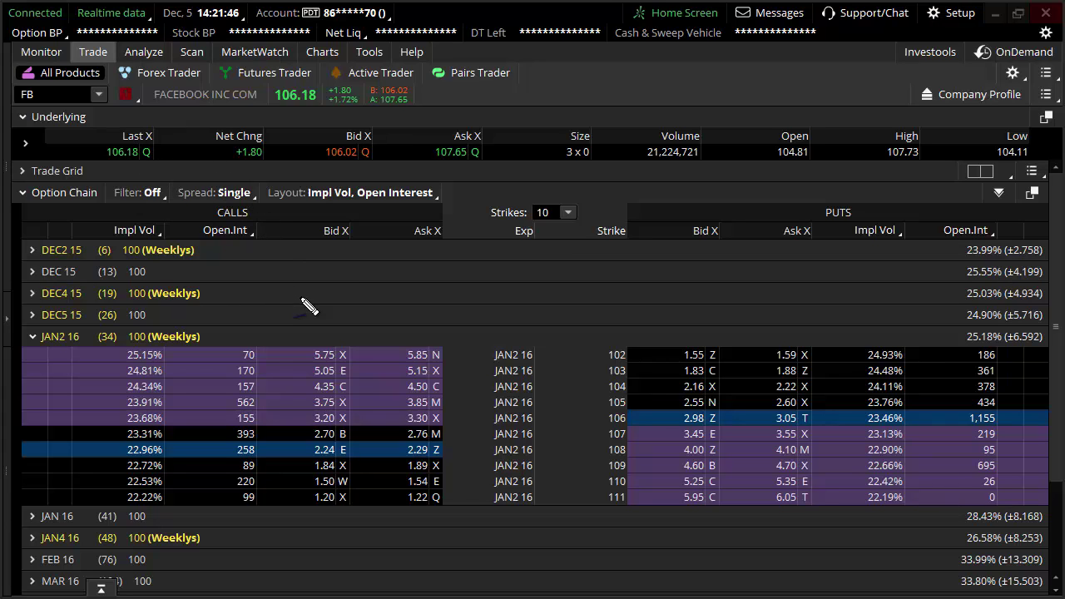
Step: Handwrite the stock price 106.18 followed by a multiplication sign above the chain
mouse_move(298, 291)
left_mouse_down()
mouse_move(303, 316)
mouse_move(325, 323)
mouse_move(344, 304)
mouse_move(334, 293)
mouse_move(373, 325)
mouse_move(370, 314)
mouse_move(422, 309)
mouse_move(419, 320)
left_mouse_up()
left_click(397, 316)
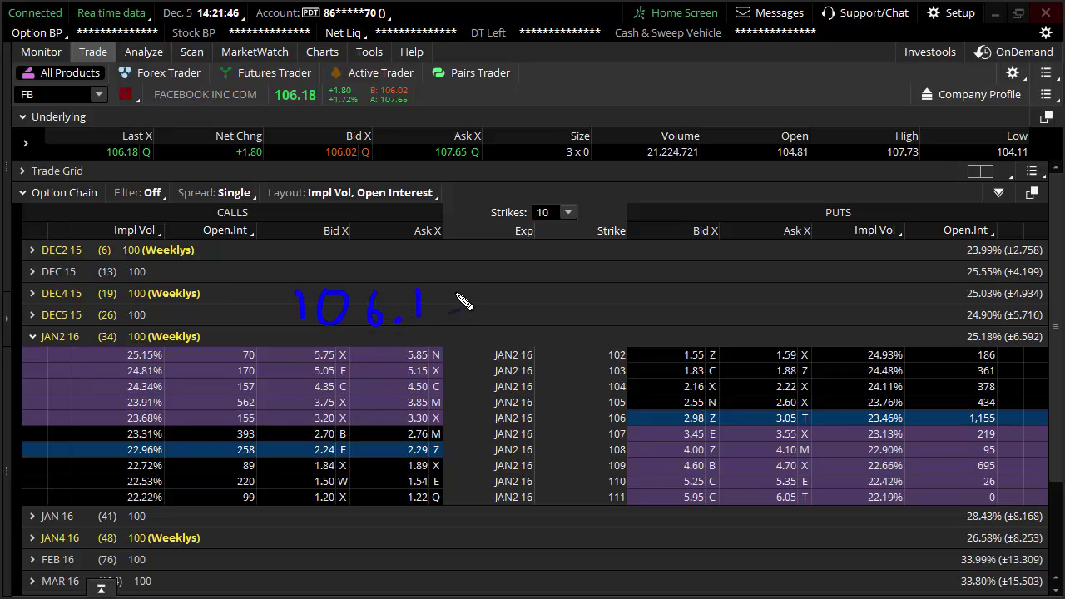
mouse_move(462, 289)
left_mouse_down()
mouse_move(446, 326)
mouse_move(452, 288)
mouse_move(464, 315)
left_mouse_up()
mouse_move(484, 299)
left_mouse_down()
mouse_move(490, 313)
mouse_move(496, 302)
left_mouse_up()
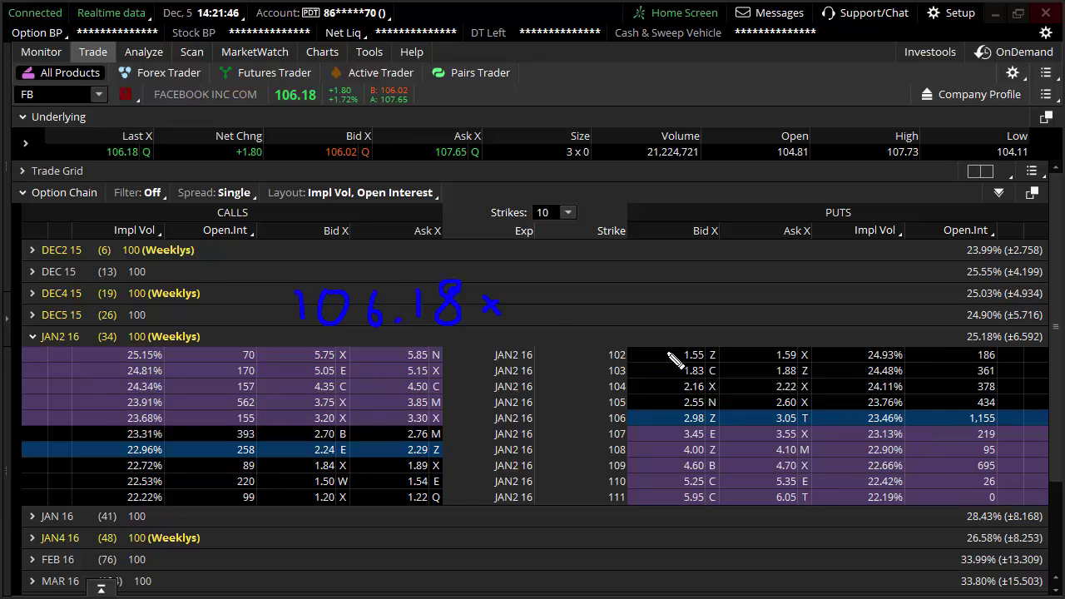
Step: Handwrite the volatility multiplier .233 after the multiplication sign
left_click_drag(516, 342, 526, 337)
left_click(524, 317)
mouse_move(537, 291)
left_mouse_down()
mouse_move(556, 301)
mouse_move(540, 322)
mouse_move(590, 306)
mouse_move(582, 327)
left_mouse_up()
mouse_move(599, 289)
left_mouse_down()
mouse_move(630, 308)
mouse_move(623, 332)
left_mouse_up()
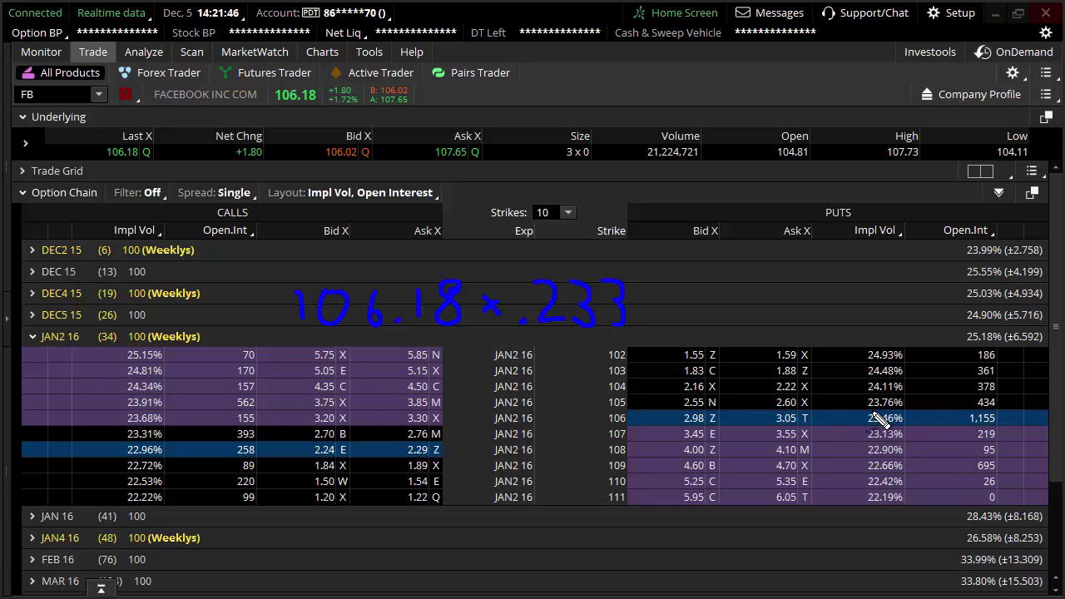
Step: Mark the 105/106 put and the 23.31%/22.96% call implied volatilities with ink
left_click_drag(906, 399, 919, 396)
left_click_drag(916, 412, 935, 417)
mouse_move(107, 435)
left_mouse_down()
mouse_move(122, 431)
mouse_move(127, 450)
left_mouse_up()
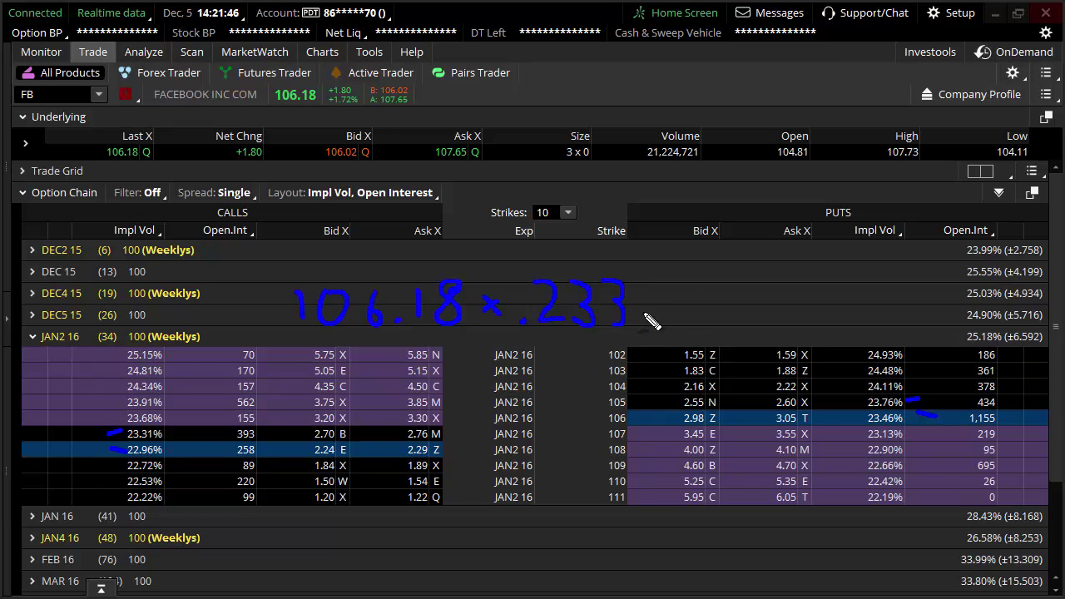
Step: Write an opening parenthesis and √34, underlining JAN2 16's 34 days, with a fraction bar
left_click_drag(691, 239, 698, 396)
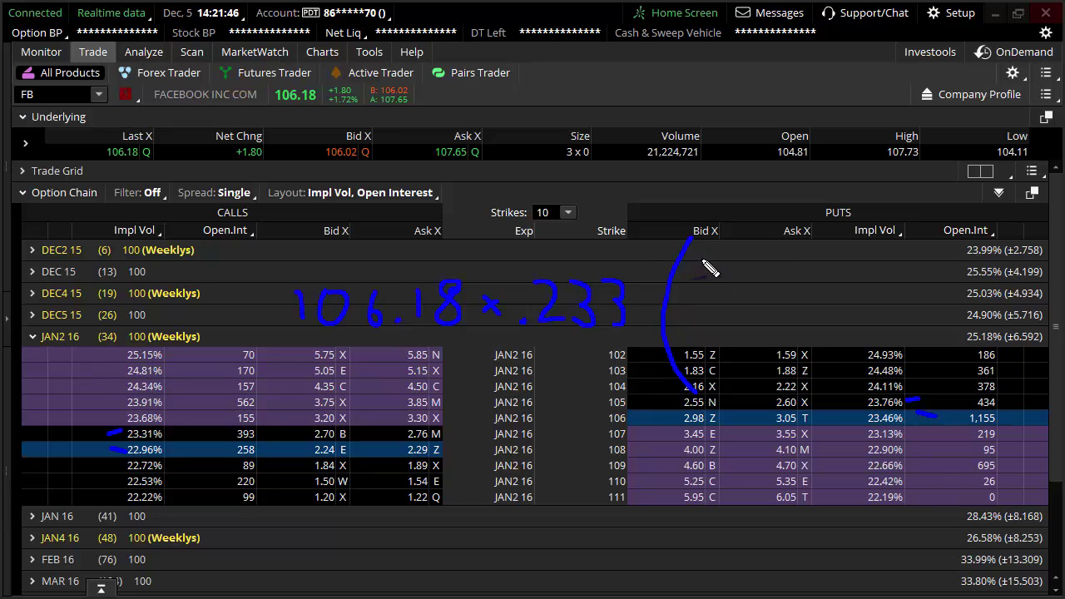
mouse_move(701, 262)
left_mouse_down()
mouse_move(728, 278)
mouse_move(720, 292)
mouse_move(763, 265)
mouse_move(756, 292)
left_mouse_up()
left_click_drag(101, 343, 124, 339)
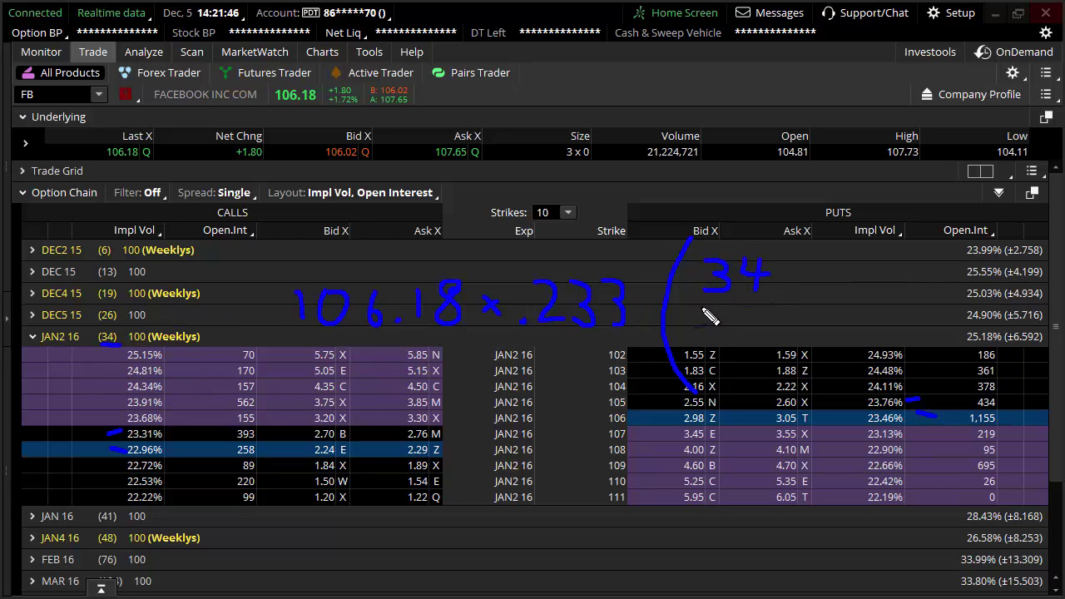
mouse_move(680, 284)
left_mouse_down()
mouse_move(691, 295)
mouse_move(777, 242)
left_mouse_up()
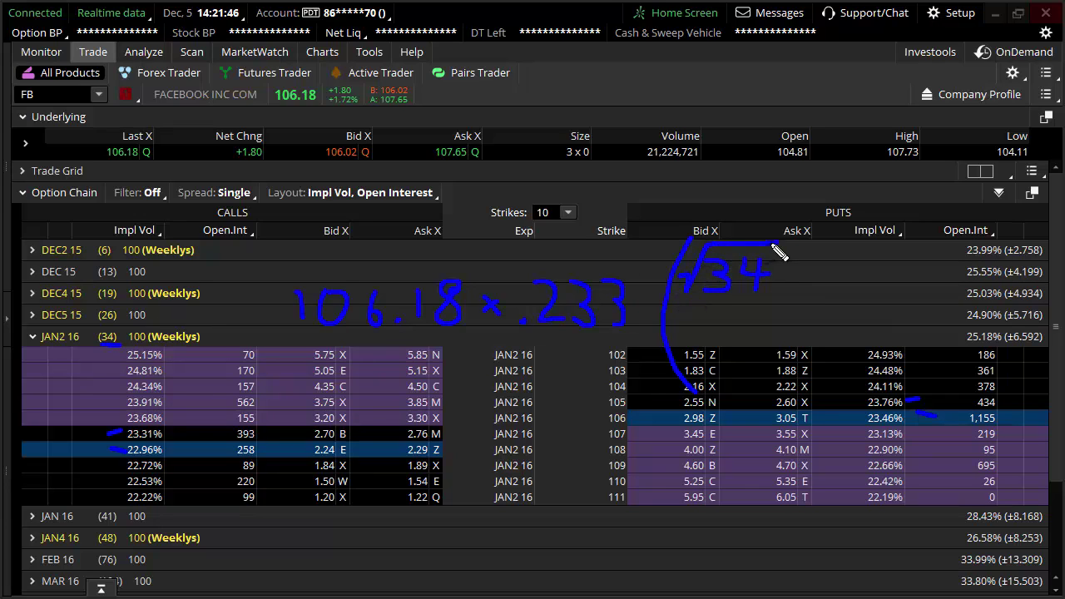
left_click_drag(680, 308, 784, 306)
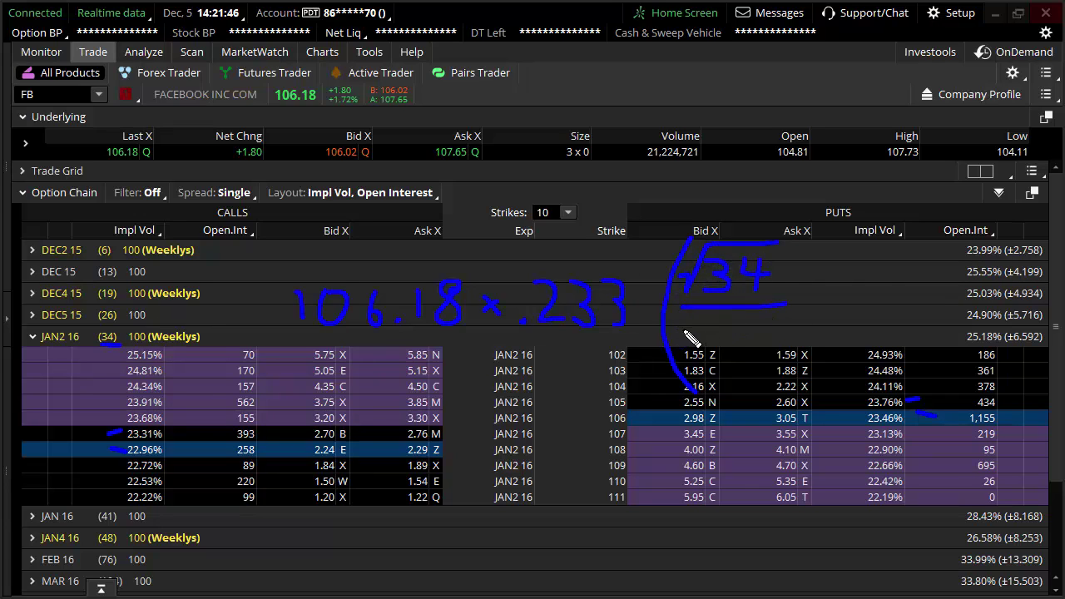
Step: Write √365 as the denominator, close the parenthesis, add an equals sign and mark ±6.592
mouse_move(682, 326)
left_mouse_down()
mouse_move(708, 351)
mouse_move(808, 310)
left_mouse_up()
mouse_move(743, 321)
left_mouse_down()
mouse_move(762, 332)
mouse_move(742, 346)
left_mouse_up()
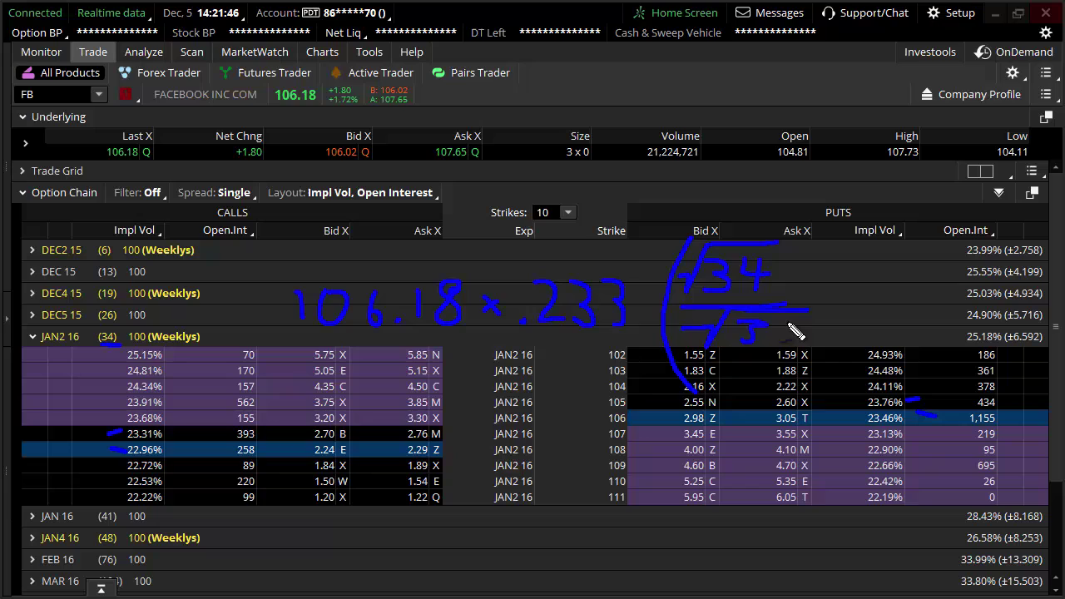
mouse_move(799, 324)
left_mouse_down()
mouse_move(780, 343)
mouse_move(812, 322)
left_mouse_up()
left_click_drag(817, 250, 846, 387)
mouse_move(879, 315)
left_mouse_down()
mouse_move(900, 314)
mouse_move(907, 335)
left_mouse_up()
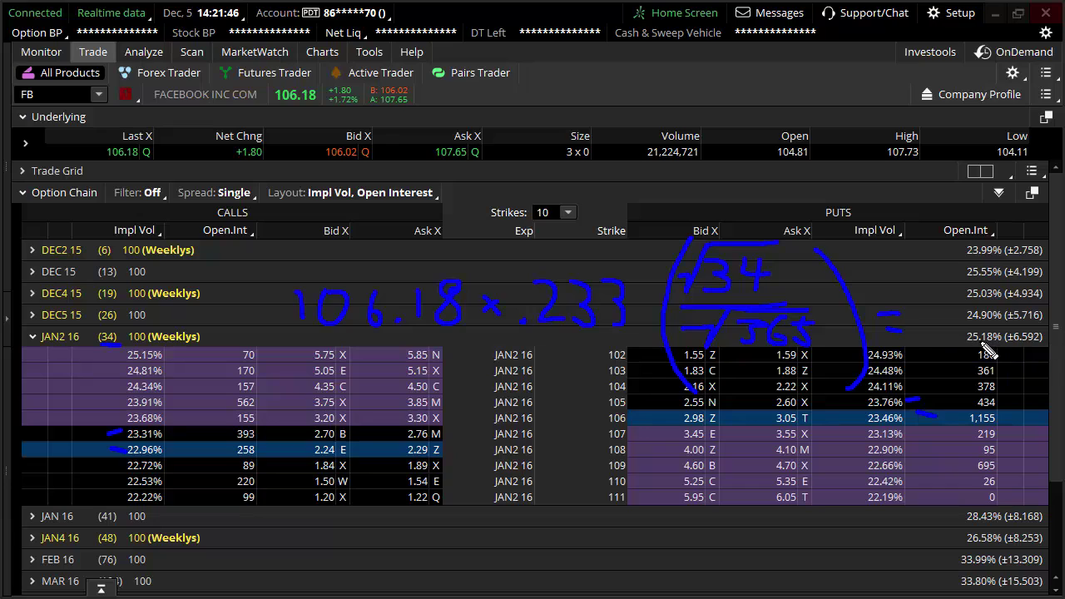
left_click_drag(997, 348, 1034, 352)
Step: Add another ink mark beside the put implied volatilities
left_click_drag(914, 393, 916, 414)
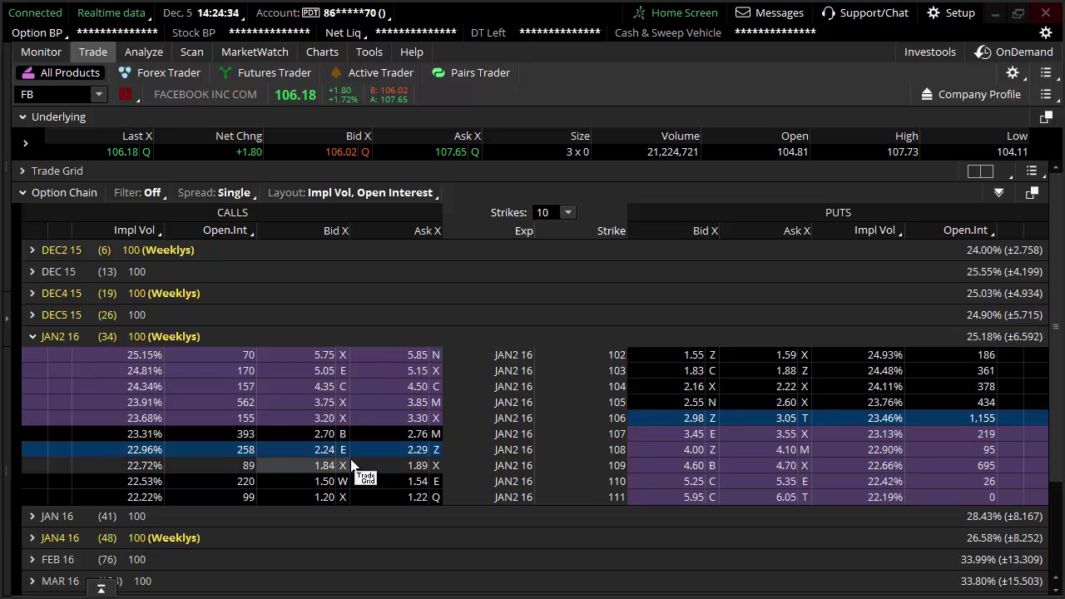
Step: Select the JAN2 16 109-strike call row and the 104-strike put row
left_click(199, 468)
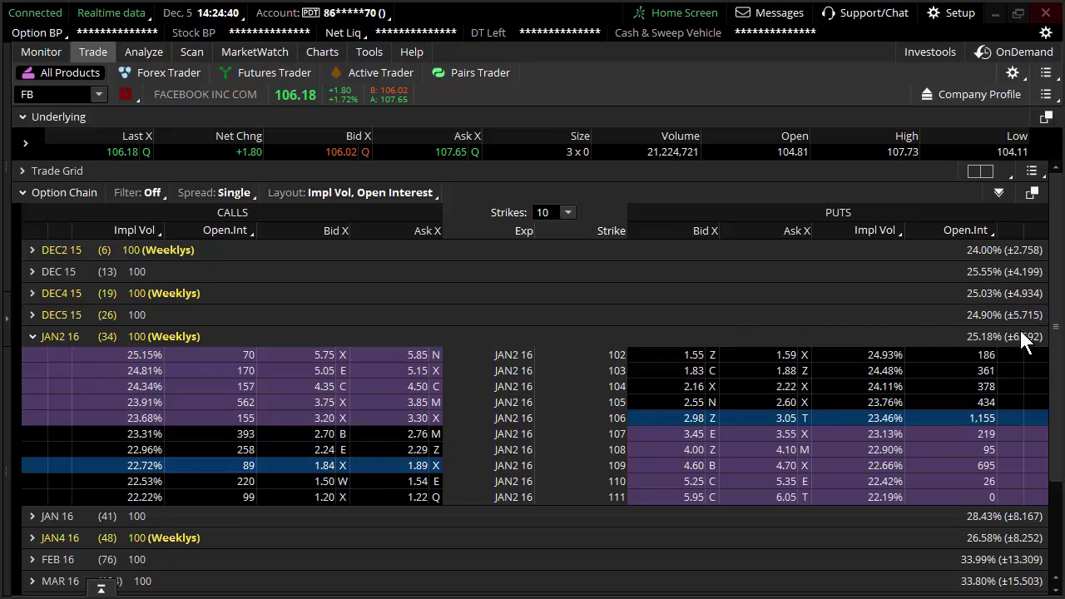
left_click(920, 388)
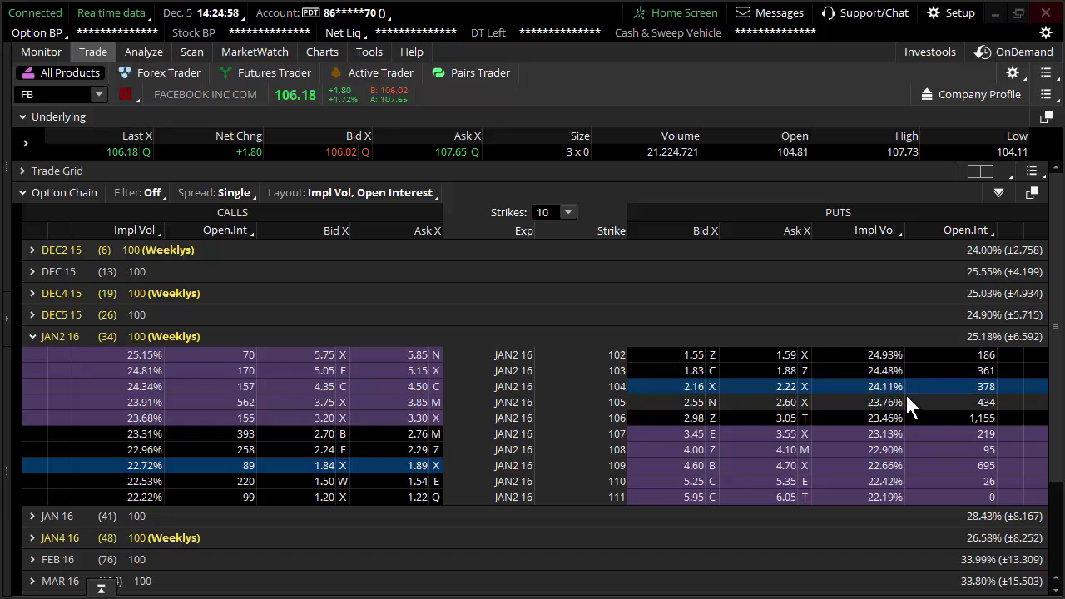
Step: Switch the option chain layout to Volume, Open Interest
left_click(891, 237)
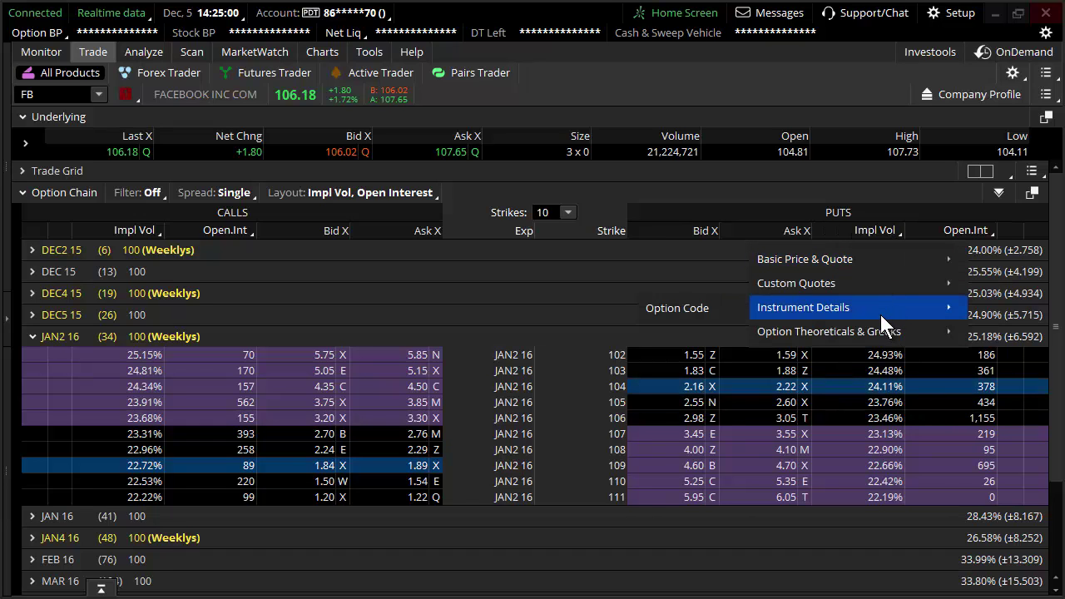
left_click(353, 196)
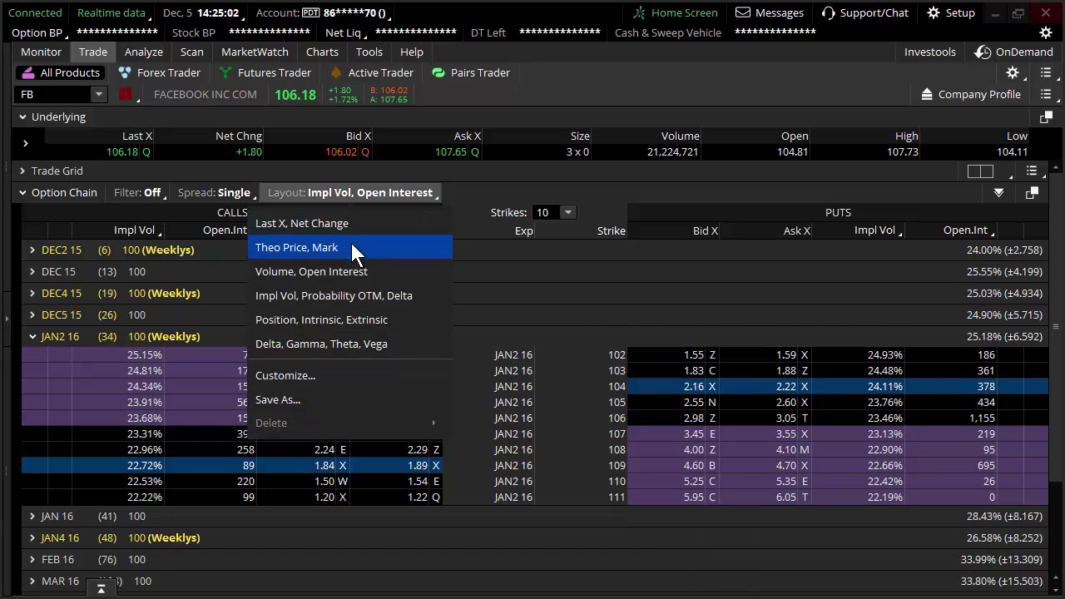
left_click(349, 272)
Step: Expand DEC 15 and select its 110 call and 104 and 105 put rows
left_click(33, 272)
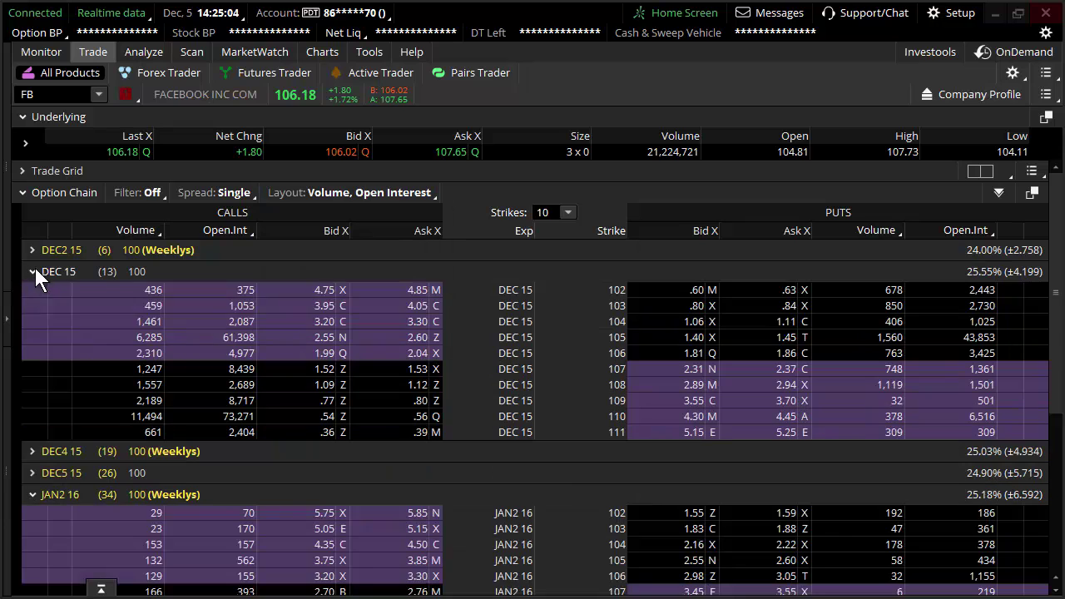
left_click(220, 414)
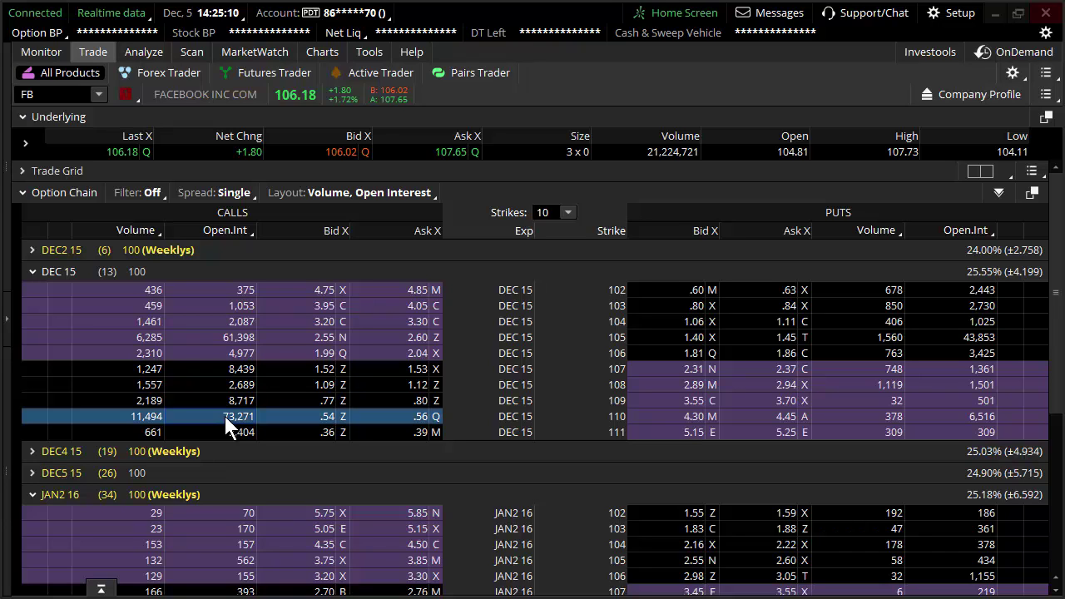
left_click(947, 325)
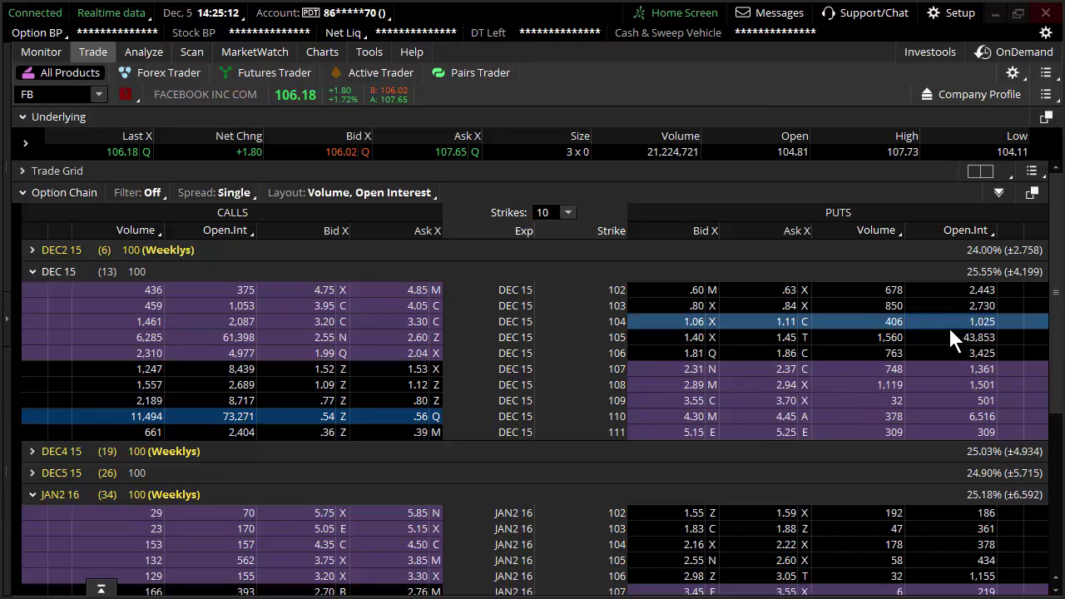
left_click(984, 333)
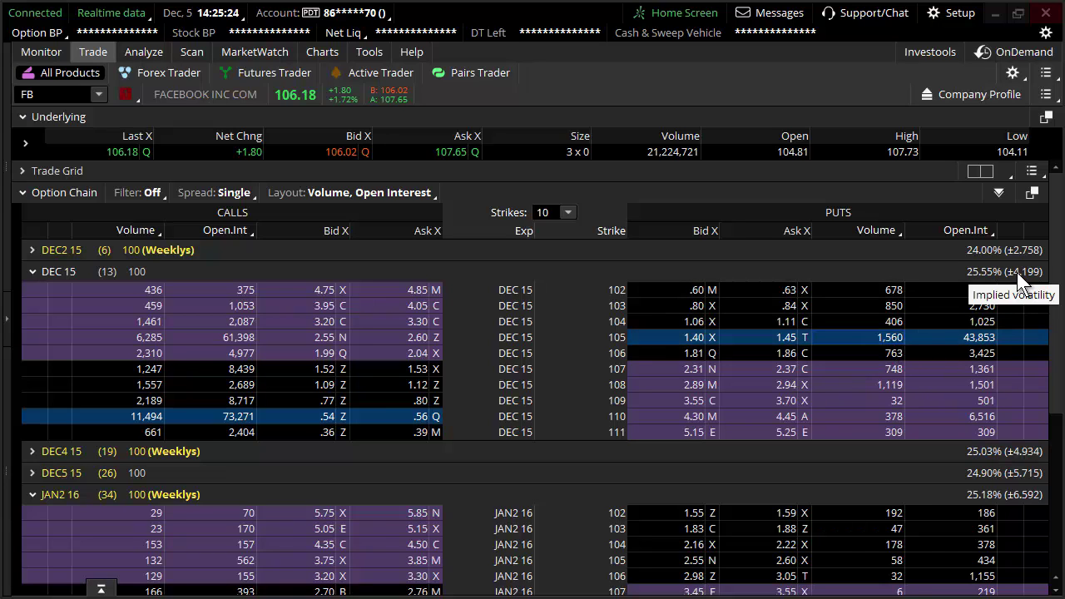
Step: Collapse the DEC 15 and JAN2 16 expirations and expand DEC4 15's strikes
left_click(44, 272)
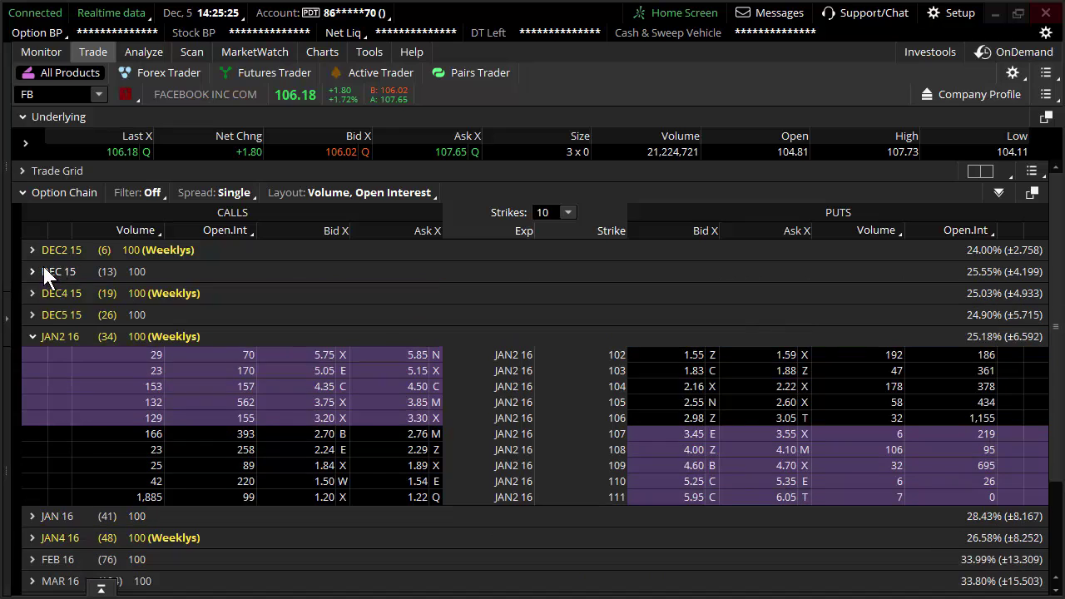
left_click(40, 337)
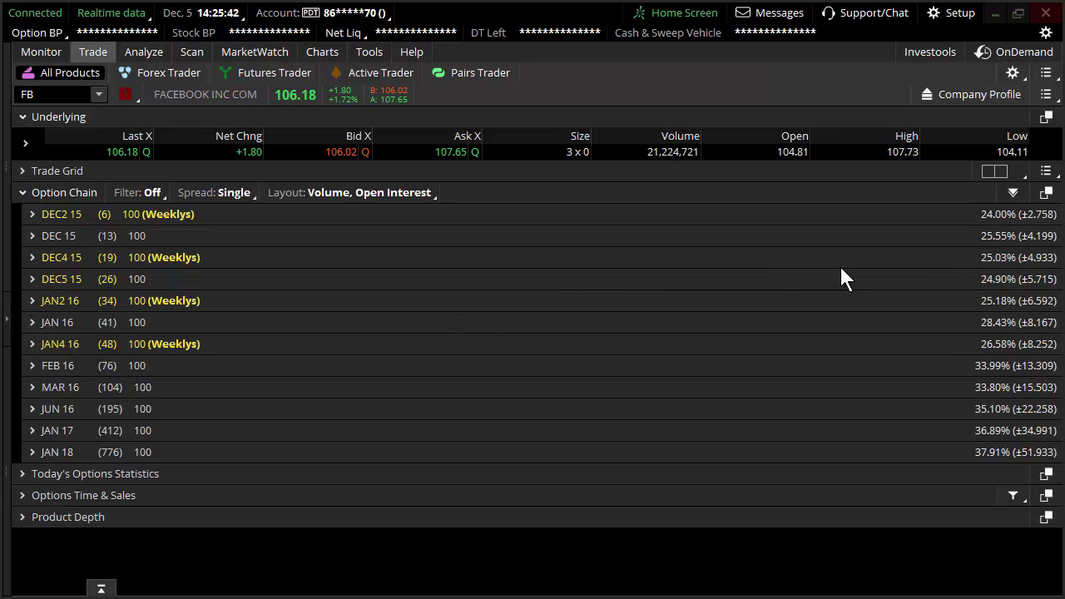
left_click(34, 260)
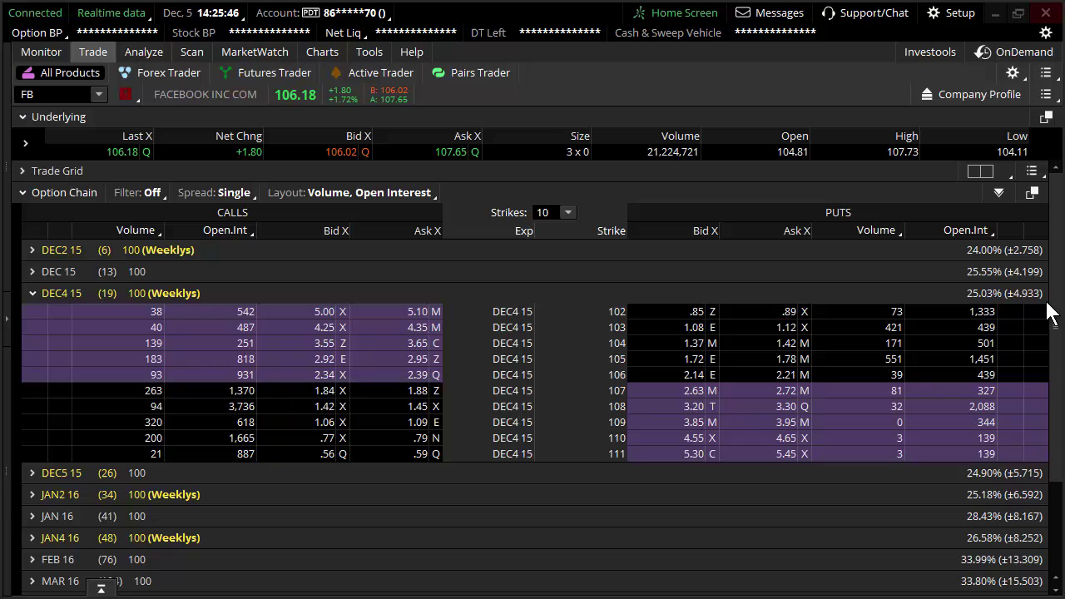